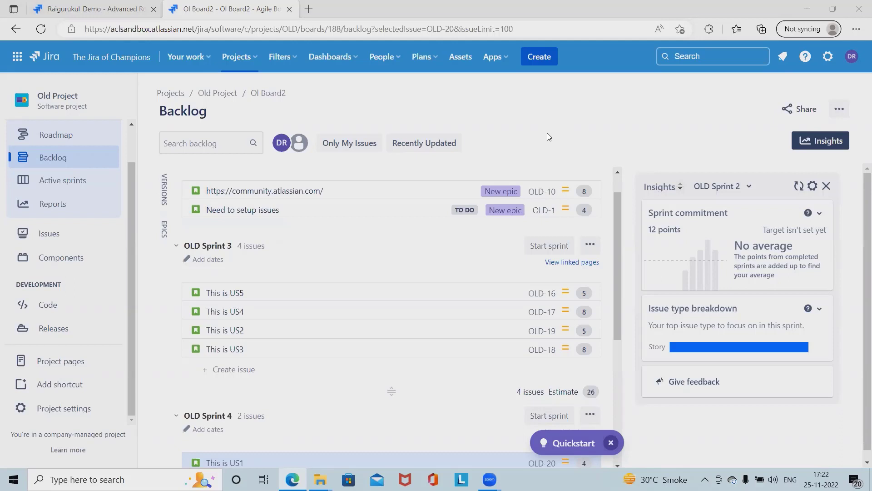
# Step: Switch to the Raigurukul_Demo browser tab showing Plan settings > Scenarios, with scenarios still disabled
pyautogui.click(91, 8)
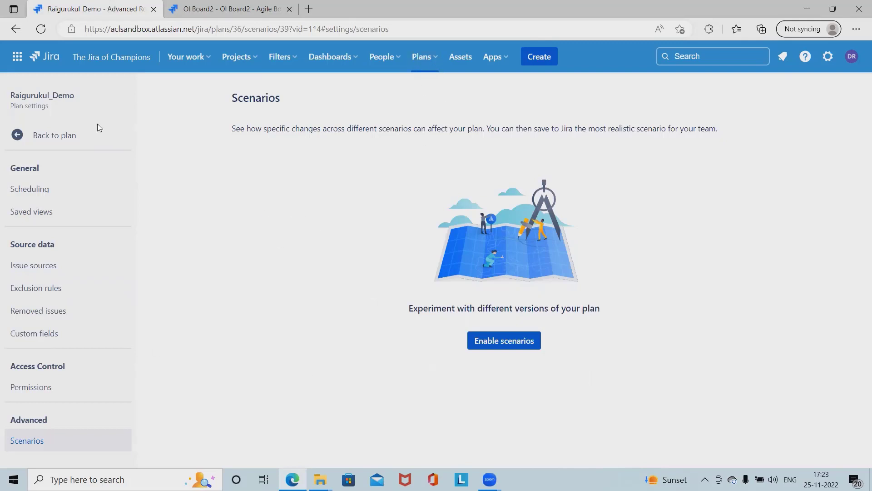
# Step: Leave the Scenarios settings and return to the Raigurukul_Demo plan's issue list and timeline
pyautogui.click(433, 60)
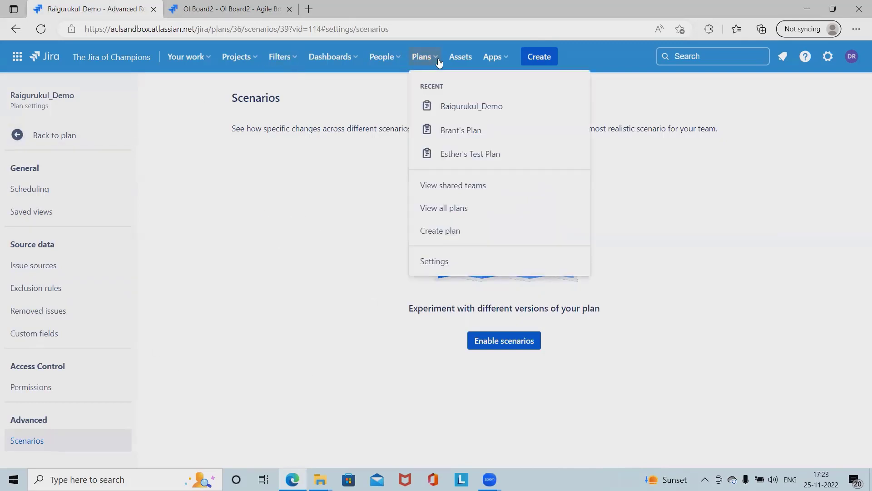
pyautogui.click(473, 109)
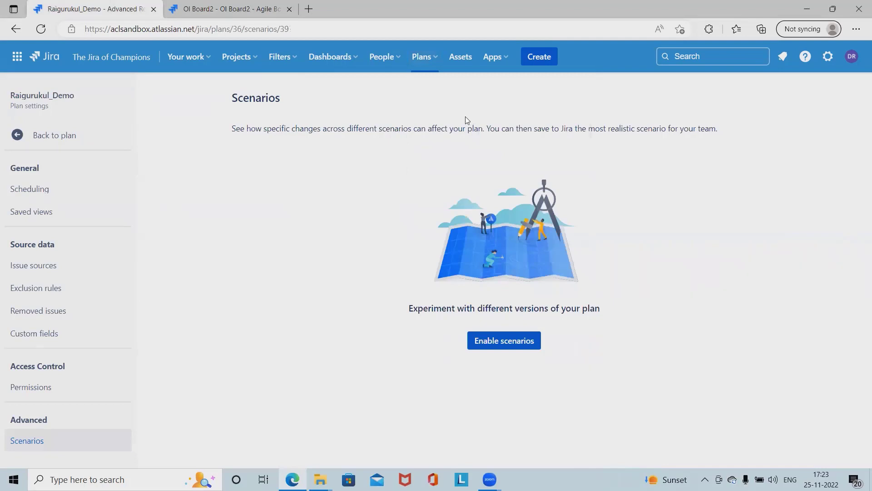
pyautogui.click(54, 137)
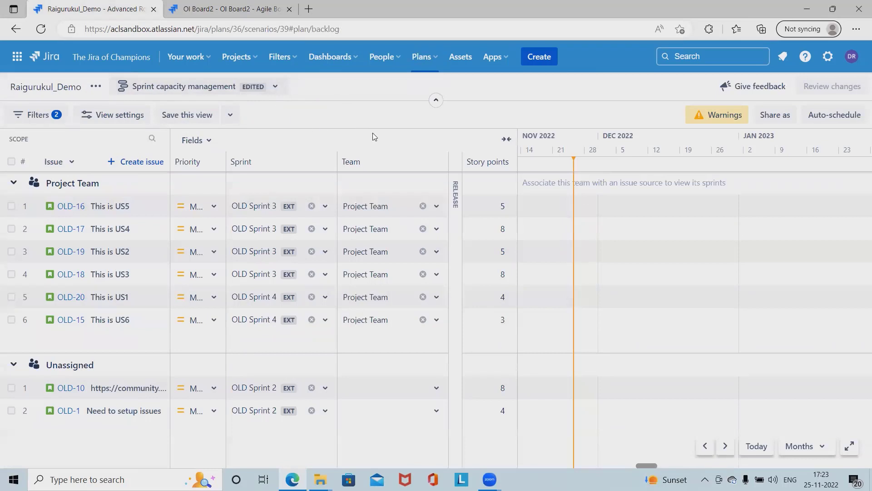
# Step: Open the Raigurukul_Demo plan's ••• settings menu, close it, and open it again
pyautogui.click(95, 87)
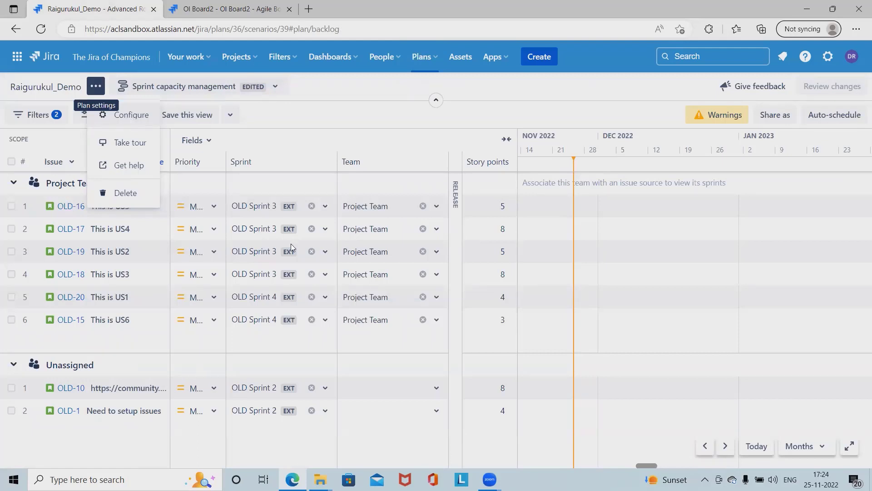
pyautogui.click(392, 112)
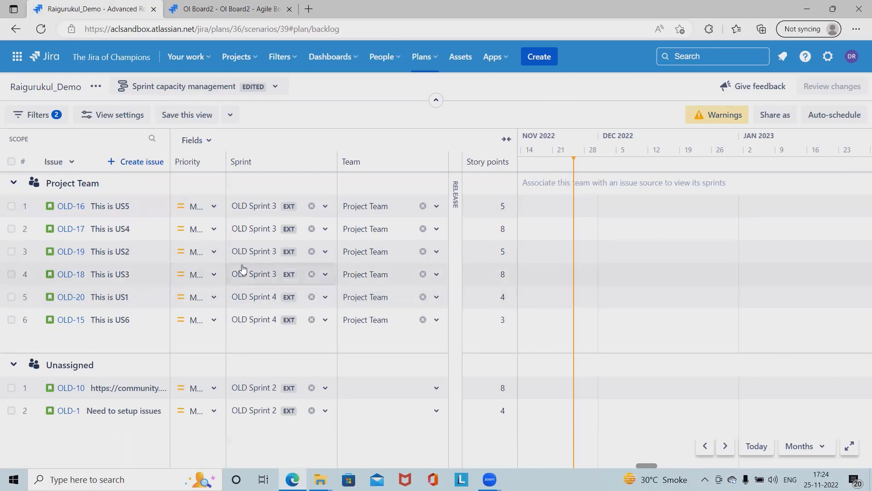
pyautogui.click(95, 87)
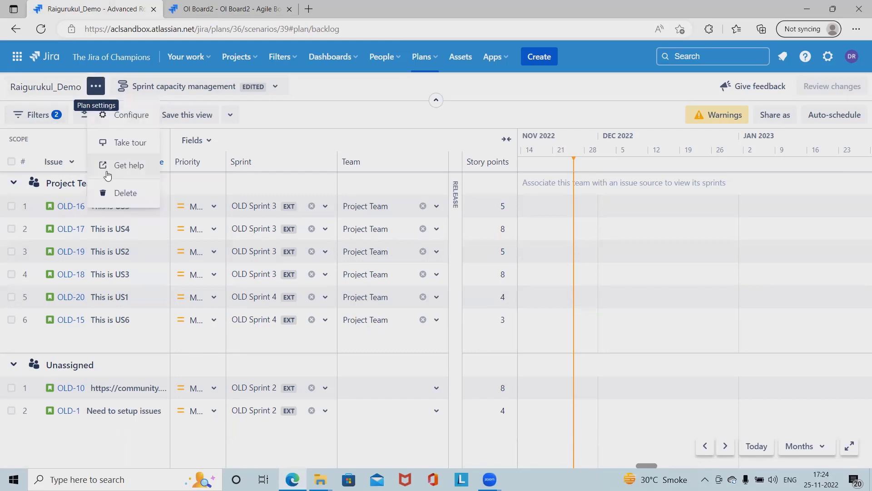
# Step: Enable scenarios under Configure > Scenarios, creating the first scenario titled 'Initial scenario'
pyautogui.click(128, 119)
pyautogui.click(48, 439)
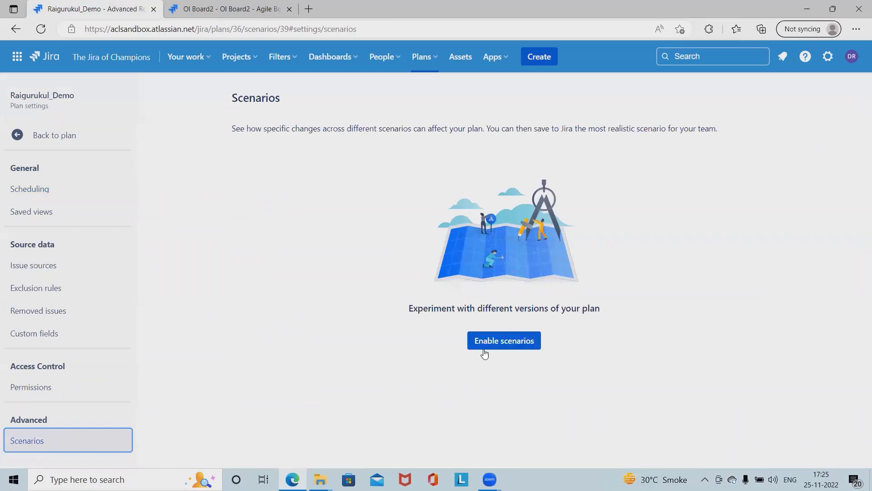
pyautogui.click(507, 346)
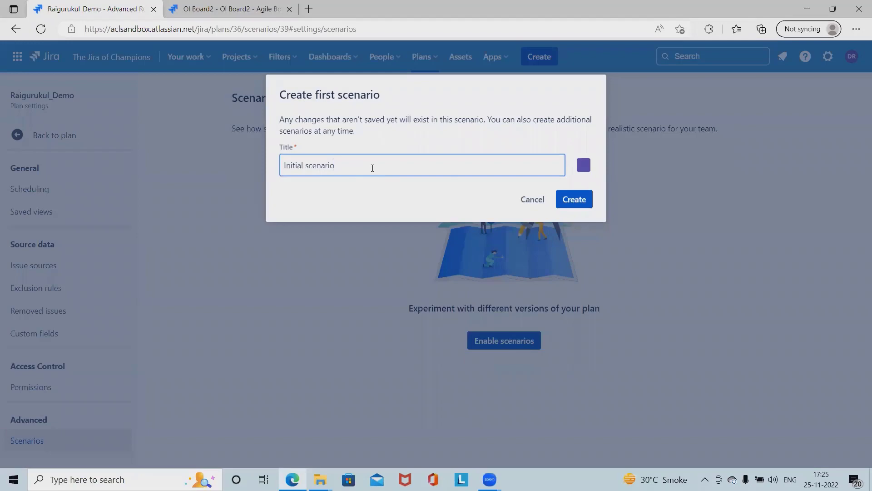
pyautogui.moveTo(389, 170); pyautogui.dragTo(207, 173)
pyautogui.click(209, 181)
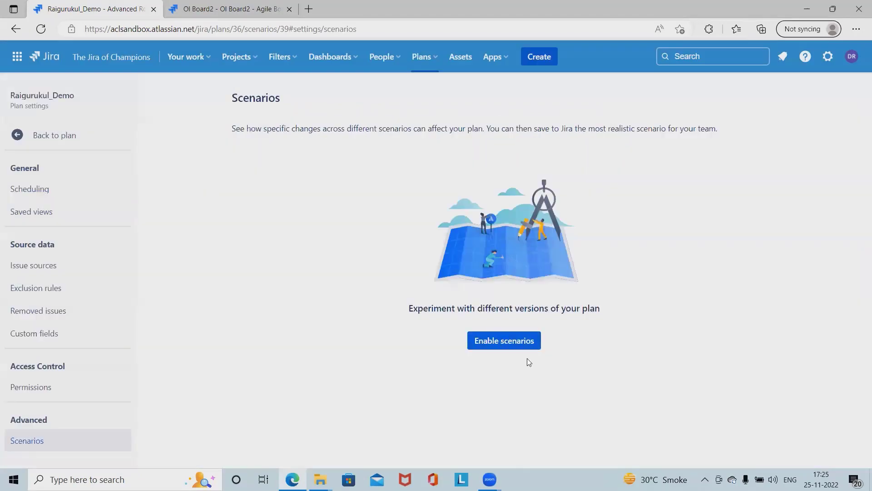
pyautogui.click(505, 345)
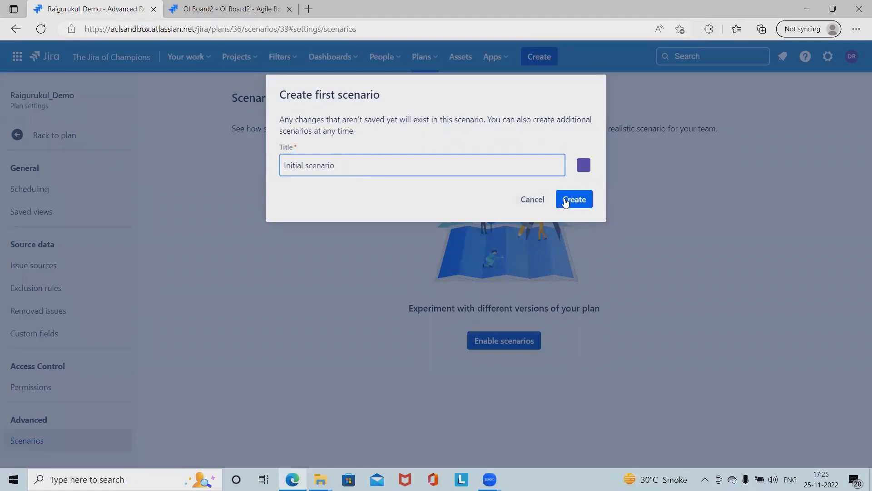
pyautogui.click(577, 203)
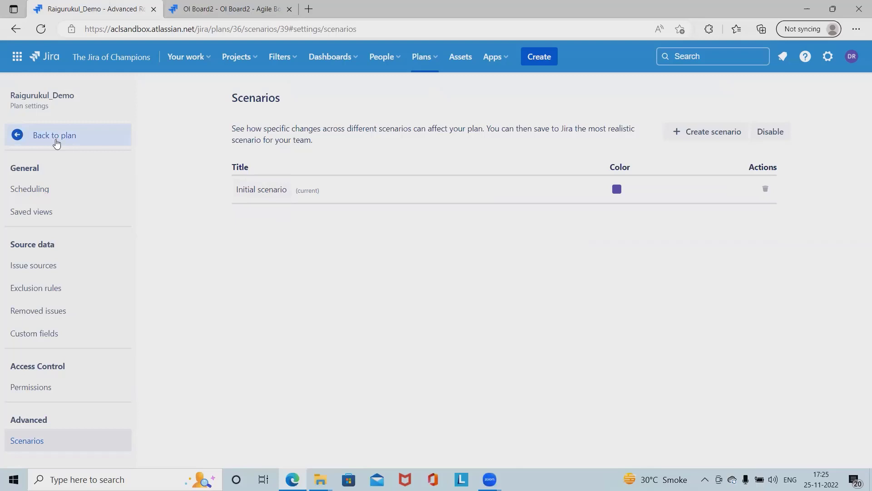
# Step: Back on the plan, create 'Demo Scenario' as a copy of Initial scenario
pyautogui.click(57, 137)
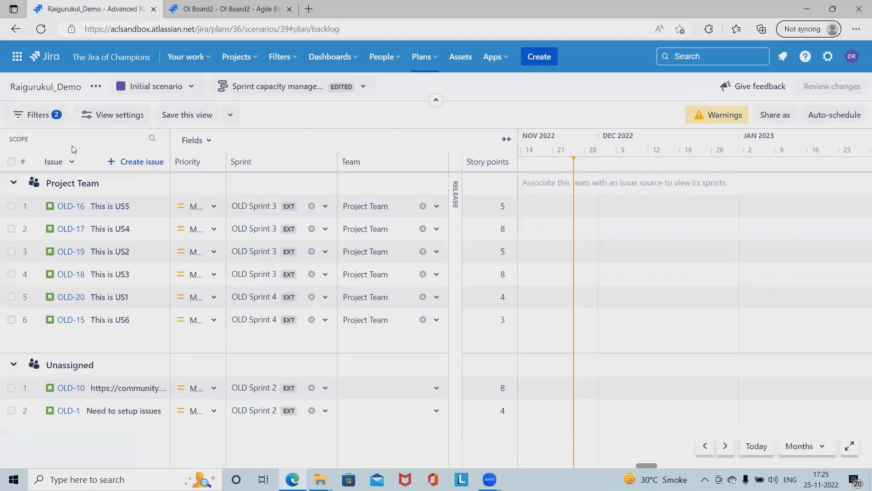
pyautogui.click(193, 88)
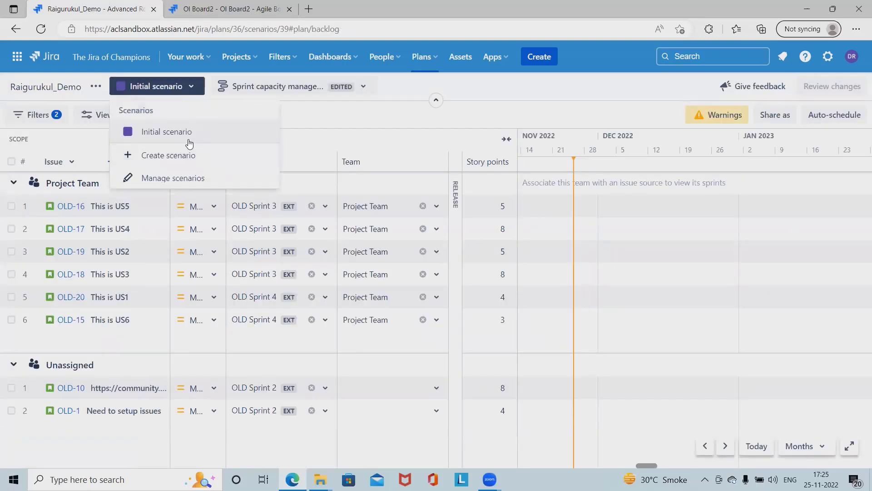
pyautogui.click(185, 139)
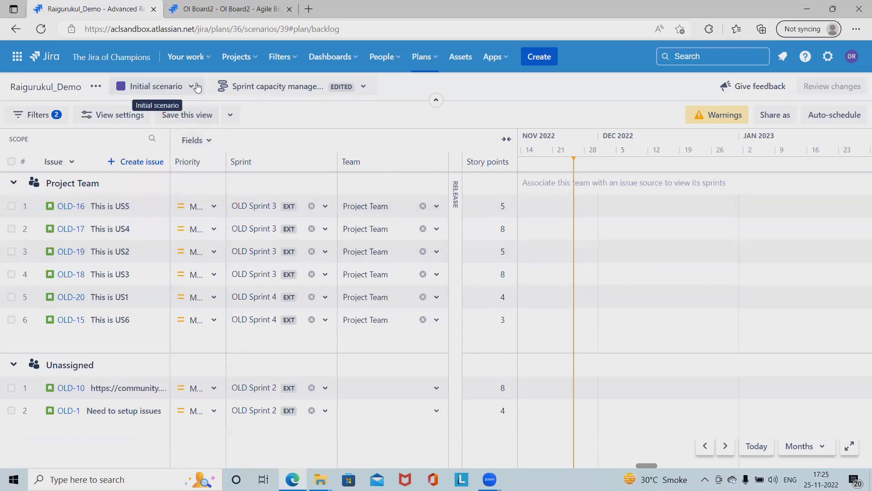
pyautogui.click(156, 87)
pyautogui.click(164, 156)
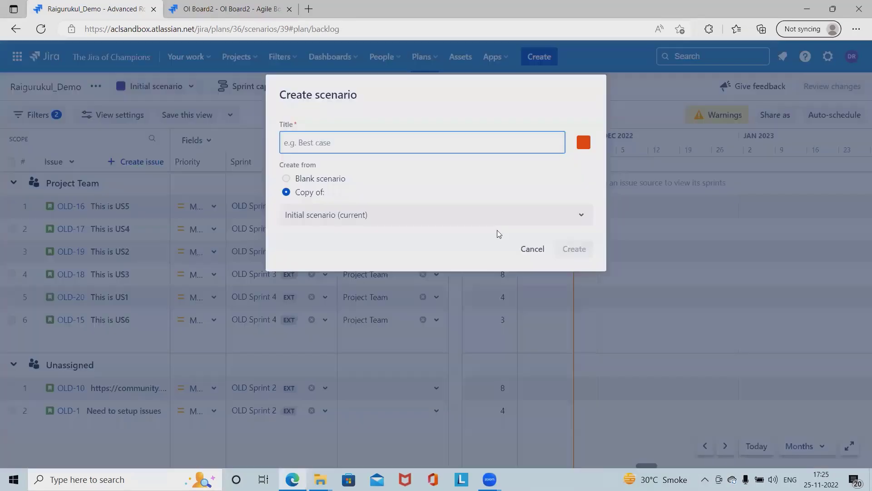
pyautogui.click(531, 250)
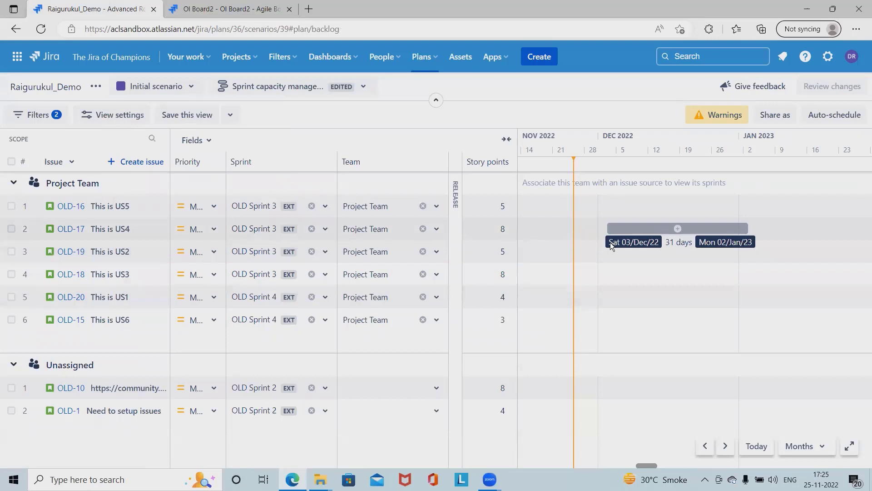
pyautogui.click(191, 88)
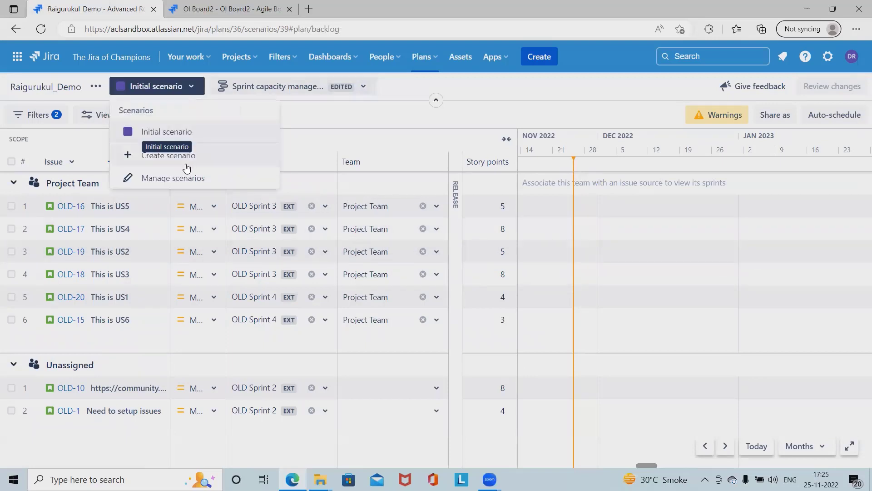
pyautogui.click(186, 158)
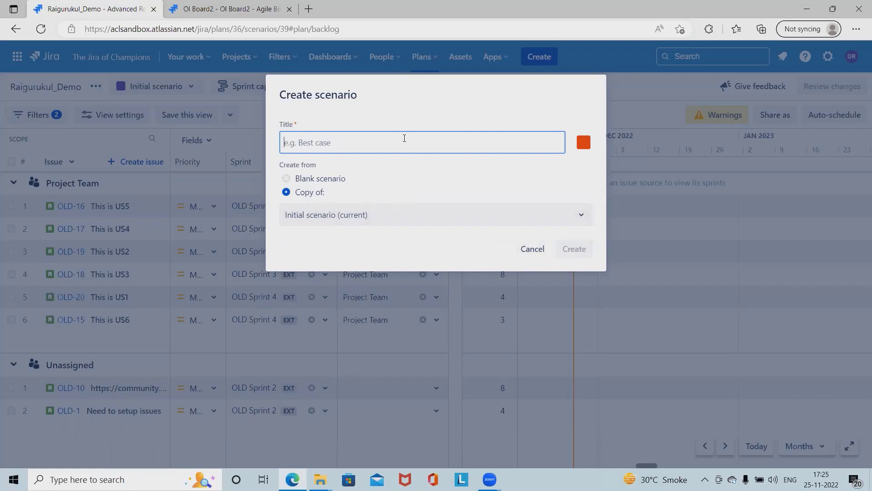
pyautogui.write('Demo ')
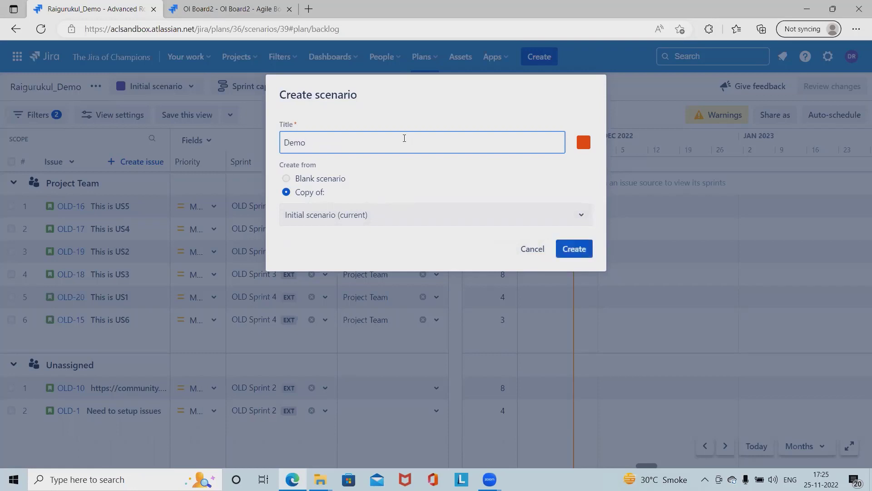
pyautogui.write('Scenario')
pyautogui.click(573, 250)
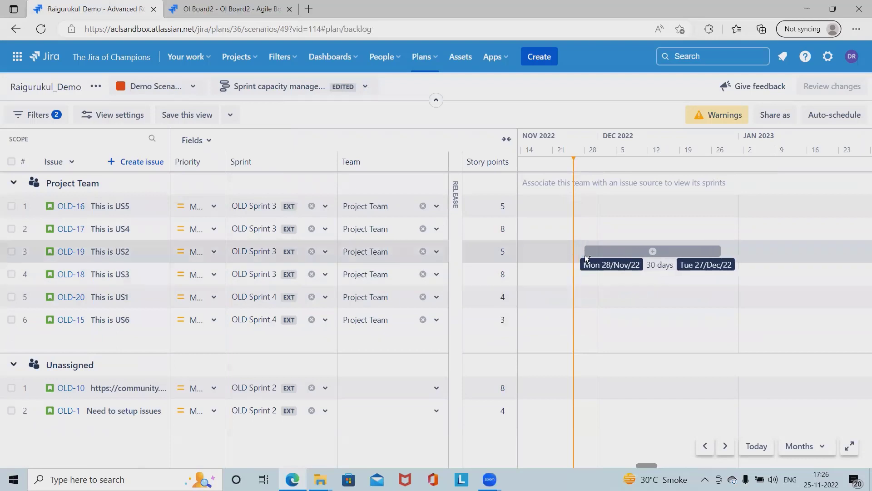
# Step: Schedule OLD-19 for 28 Nov–27 Dec, make OLD-18 depend on it, and save both changes
pyautogui.click(584, 255)
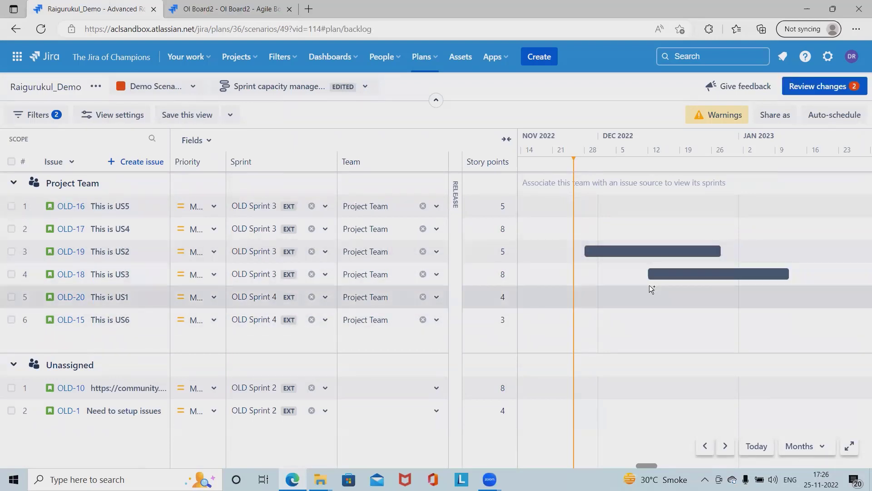
pyautogui.moveTo(728, 252); pyautogui.dragTo(648, 275)
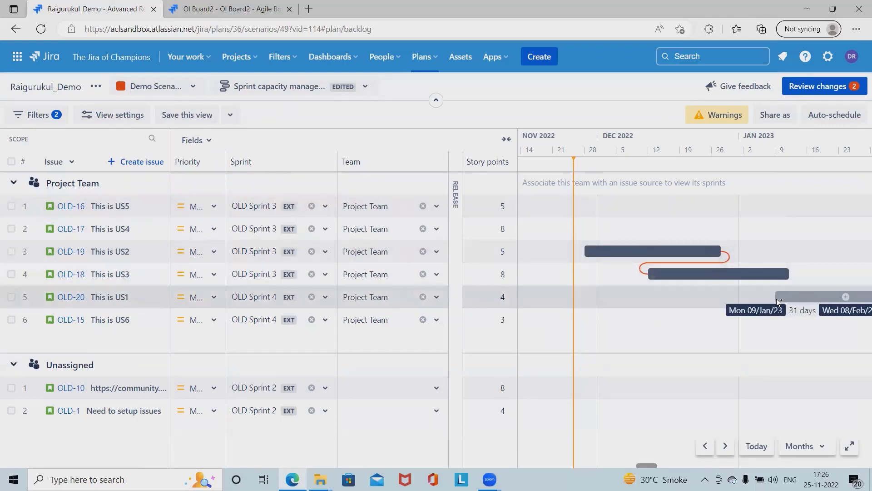
pyautogui.click(821, 86)
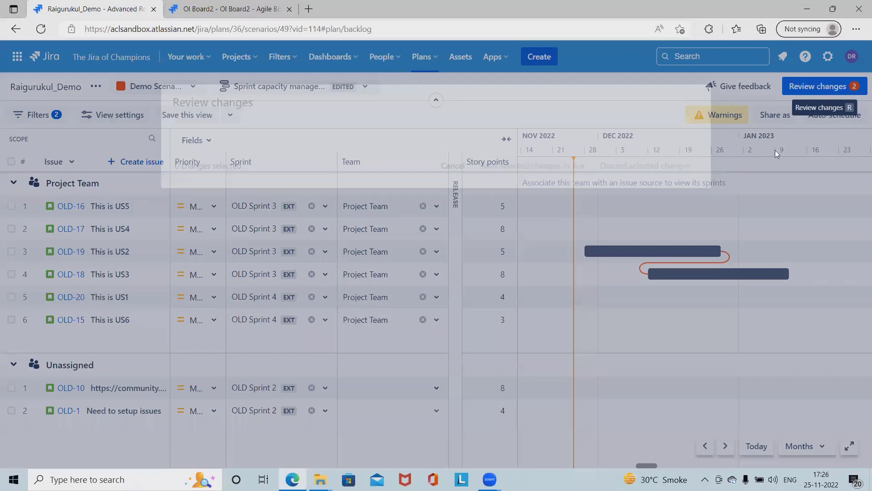
pyautogui.click(661, 342)
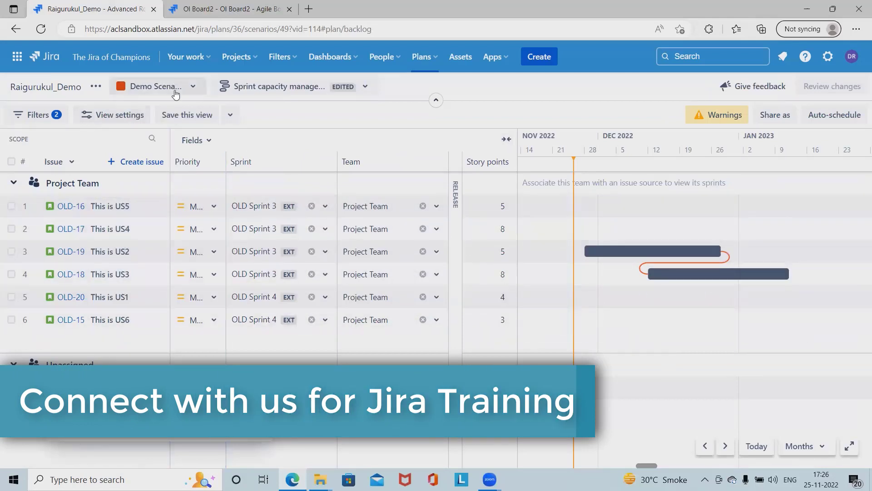
# Step: Select Initial scenario from the scenario dropdown, then reselect Demo Scenario
pyautogui.click(159, 86)
pyautogui.click(167, 154)
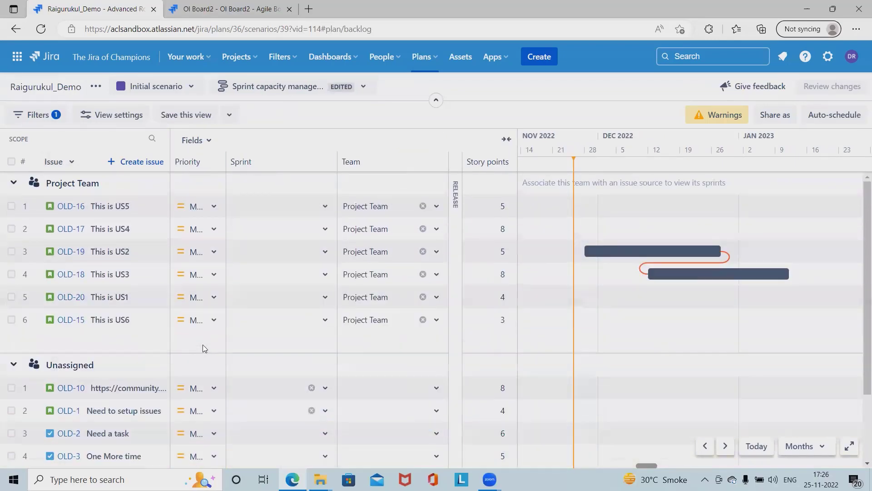
pyautogui.click(199, 89)
pyautogui.click(185, 157)
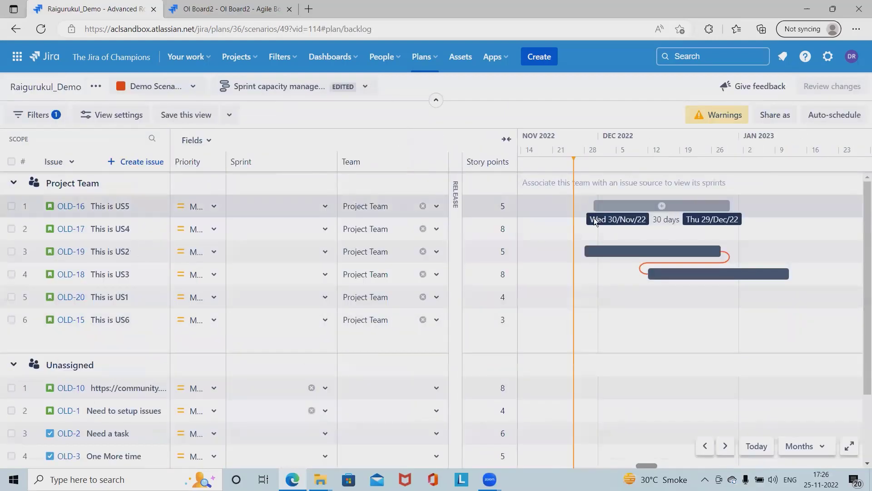
# Step: Filter Demo Scenario to releases R1.0 and sfsd, which leaves no matching issues
pyautogui.click(58, 120)
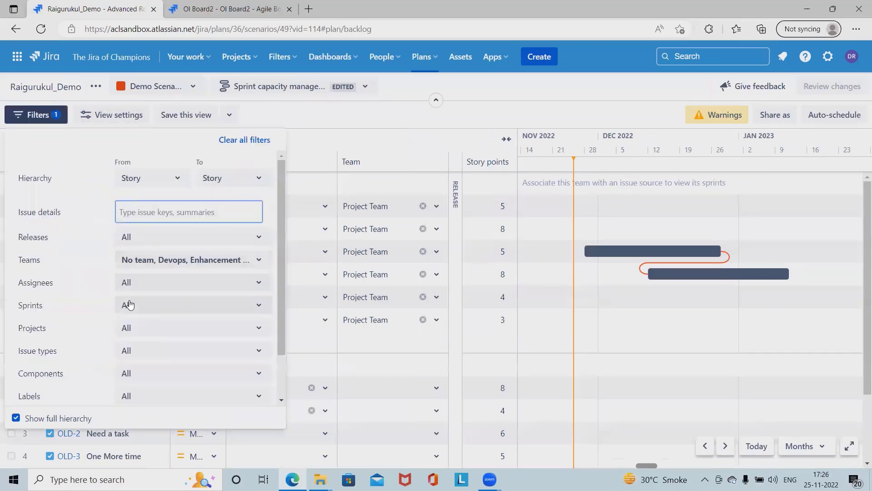
pyautogui.click(173, 236)
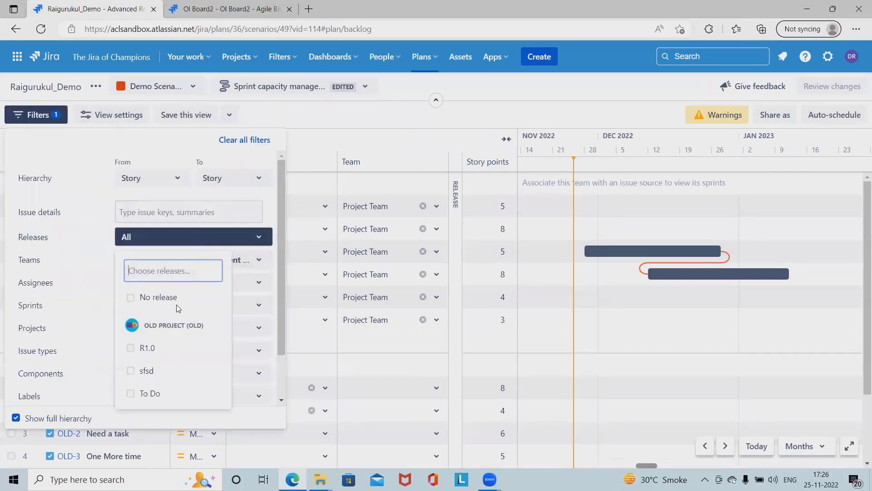
pyautogui.click(148, 354)
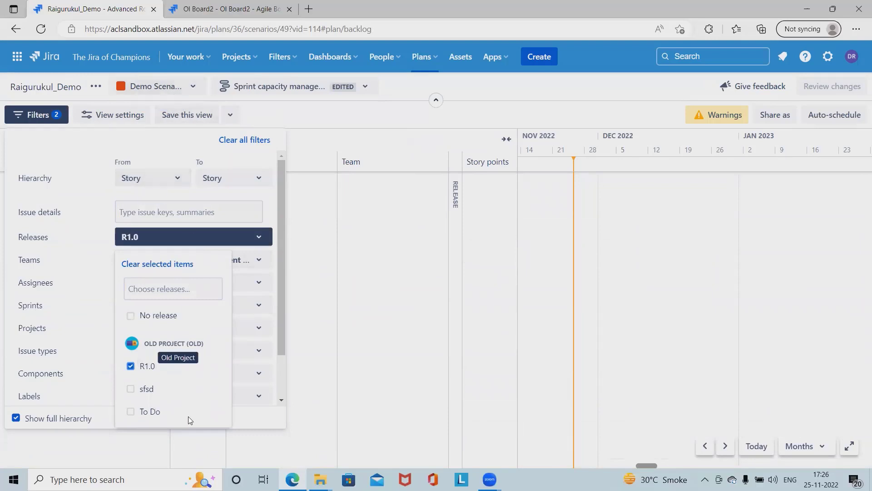
pyautogui.click(130, 387)
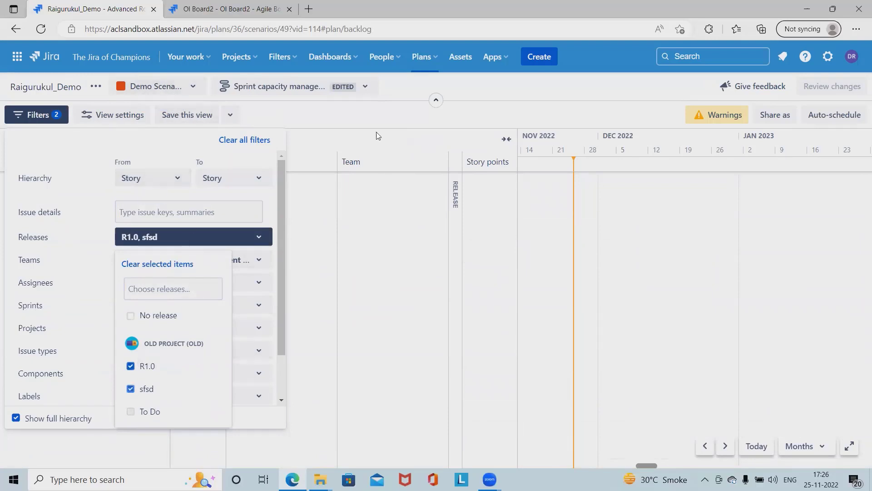
pyautogui.click(390, 125)
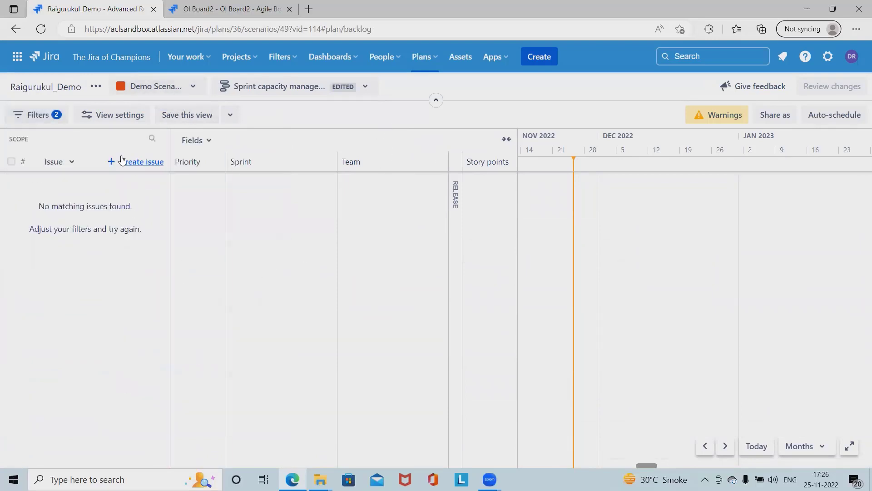
# Step: Switch to Initial scenario, check its release filters, and close the Filters panel
pyautogui.click(157, 87)
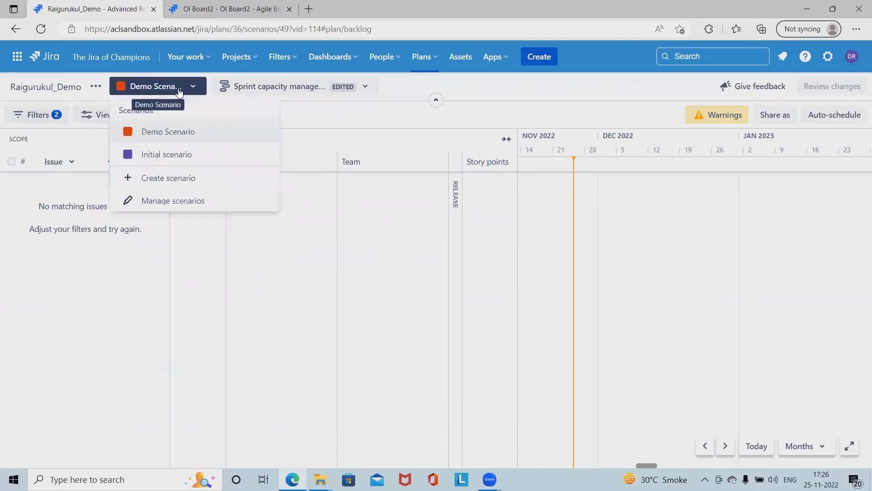
pyautogui.click(175, 156)
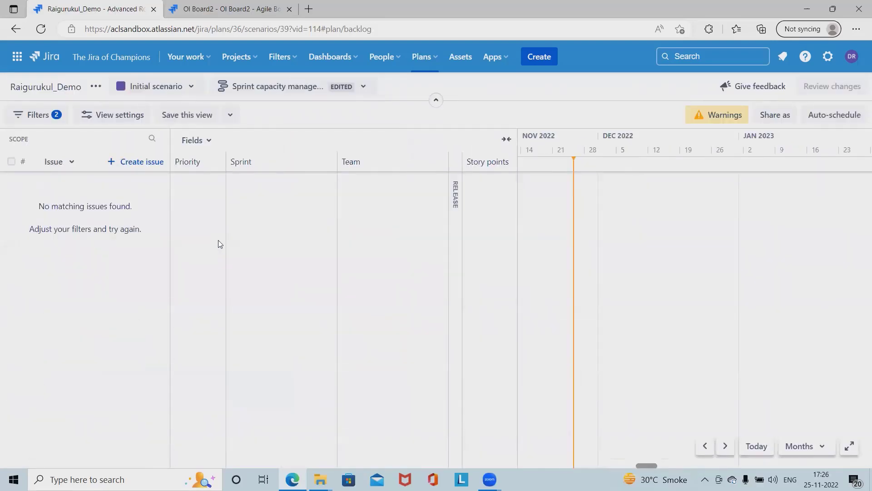
pyautogui.click(82, 119)
pyautogui.click(40, 115)
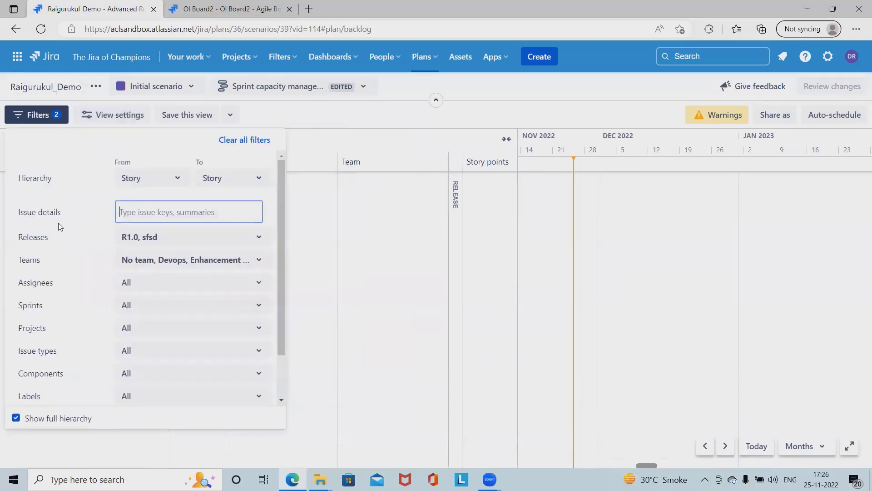
pyautogui.press('Escape')
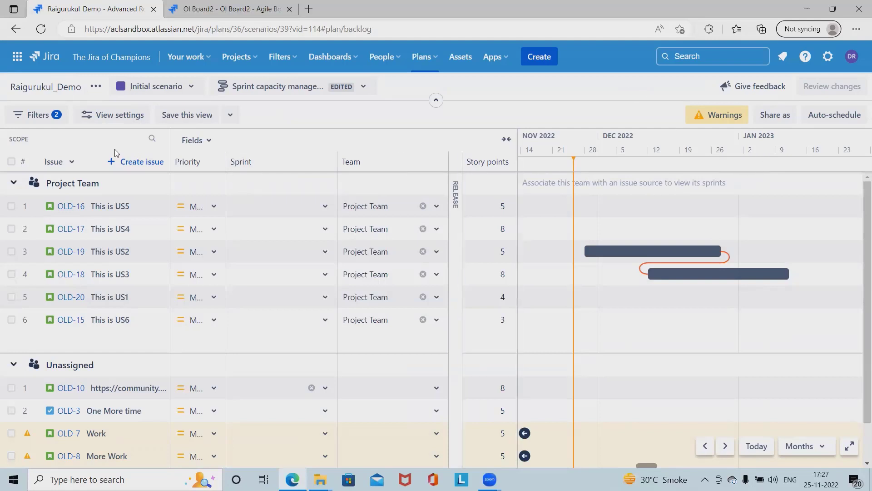
# Step: Delete Demo Scenario from the Scenarios settings and return to the plan timeline
pyautogui.click(231, 114)
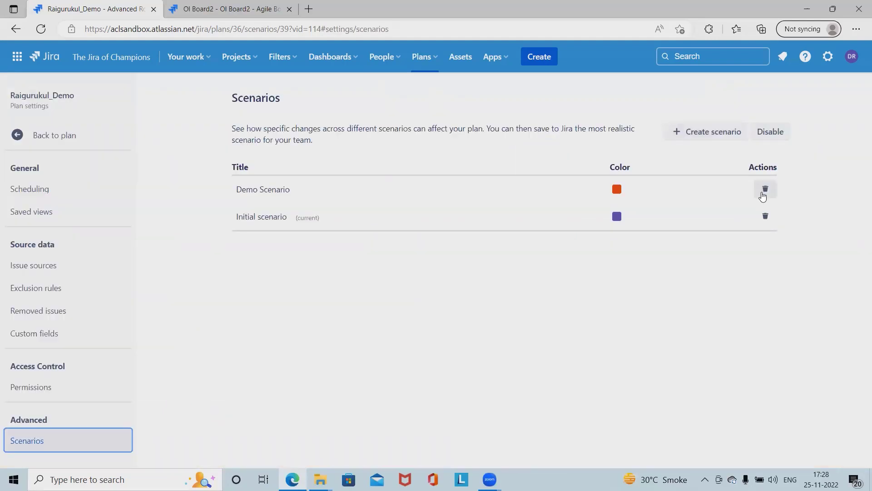
pyautogui.click(767, 188)
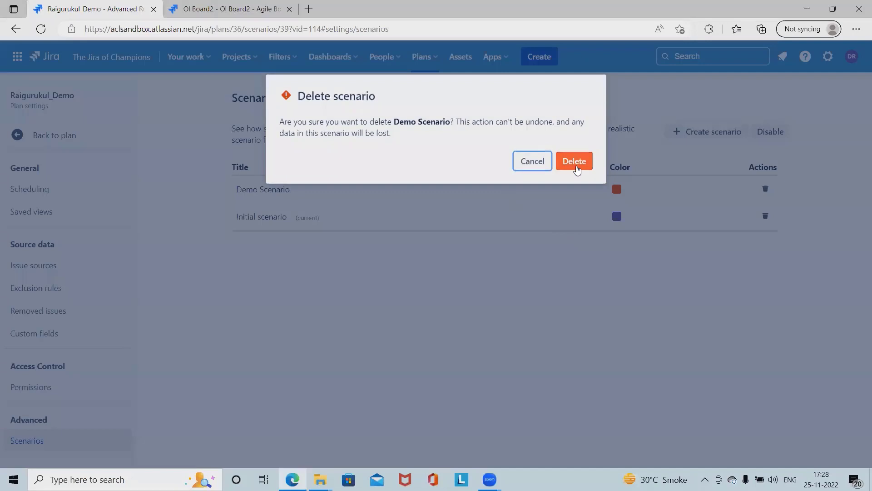
pyautogui.click(574, 162)
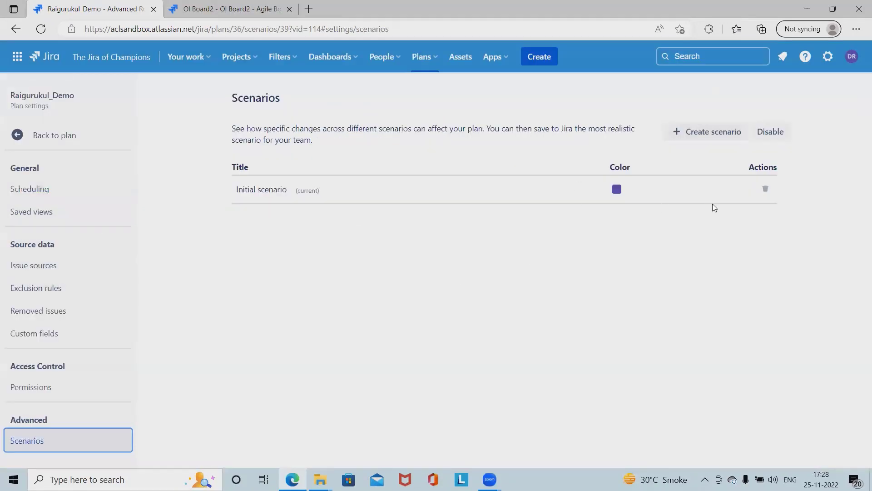
pyautogui.hotkey('alt', 'Left')
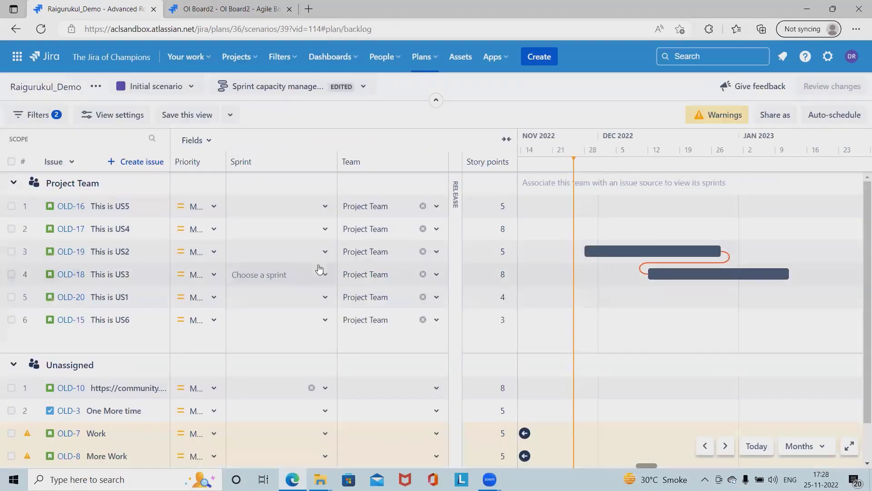
# Step: Switch to the Basic roadmap view and open Manage scenarios
pyautogui.click(272, 87)
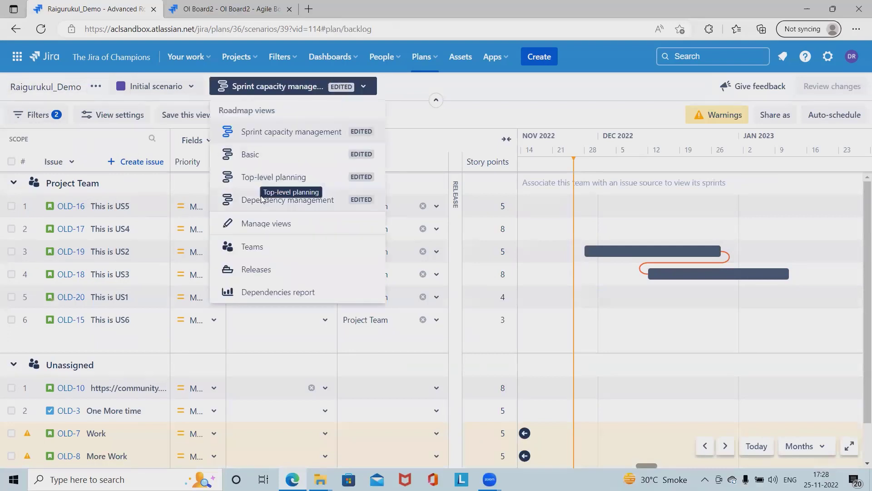
pyautogui.click(261, 157)
pyautogui.click(156, 86)
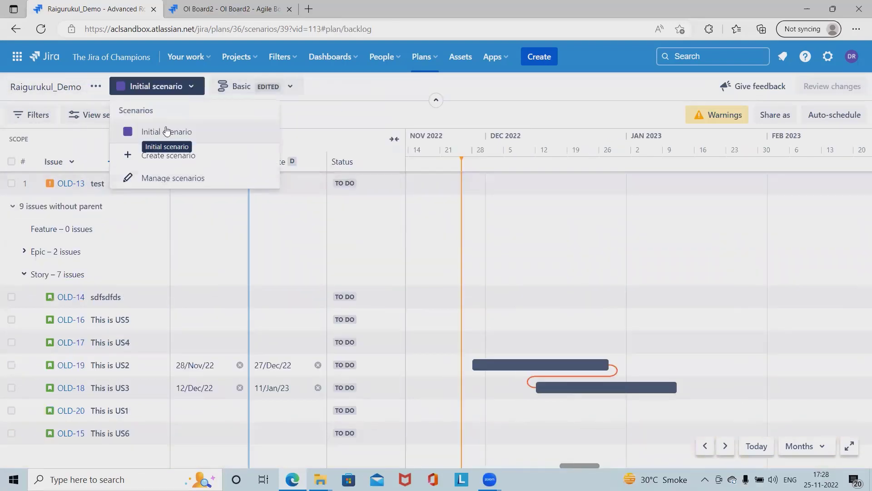
pyautogui.click(179, 180)
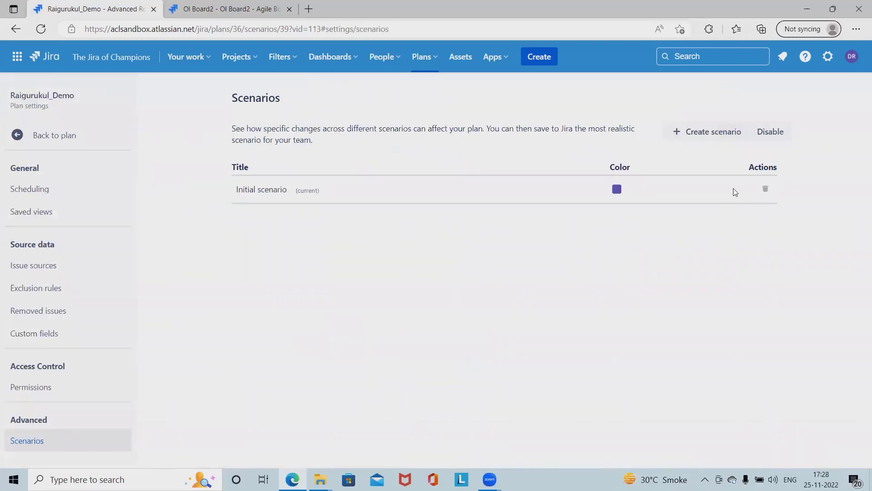
# Step: Create a new blank scenario titled 'Demo2'
pyautogui.click(726, 135)
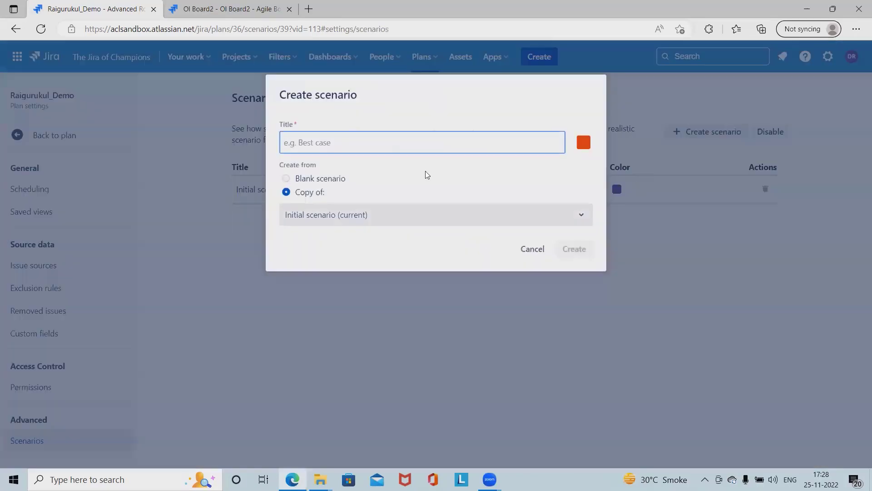
pyautogui.click(307, 180)
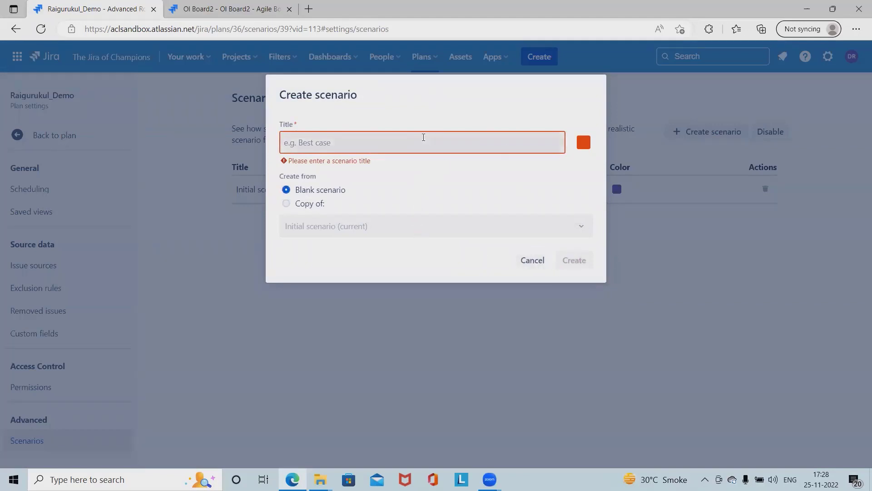
pyautogui.click(424, 138)
pyautogui.write('Demo2')
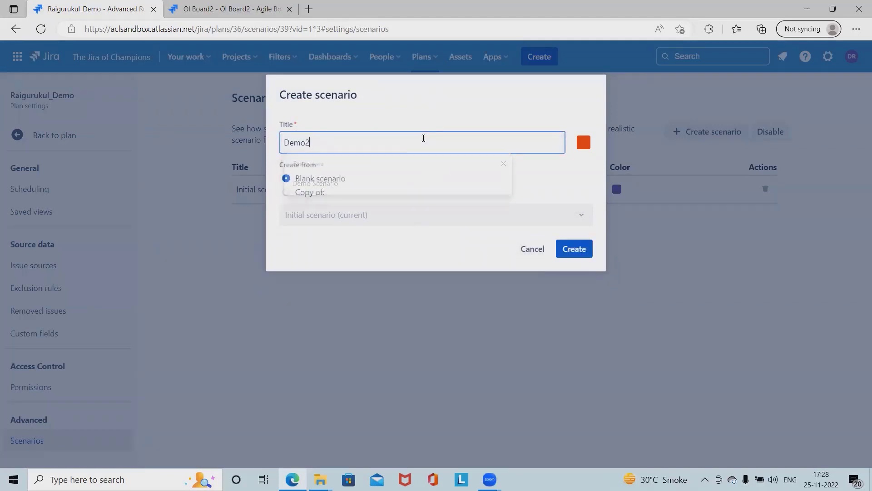
pyautogui.click(568, 257)
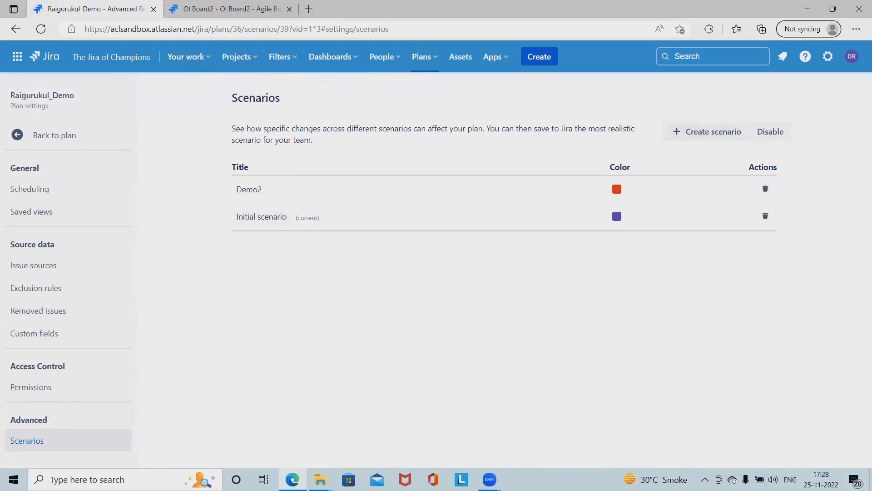
# Step: Go back to the plan timeline and view it under the Demo2 scenario
pyautogui.click(64, 141)
pyautogui.click(173, 86)
pyautogui.click(183, 159)
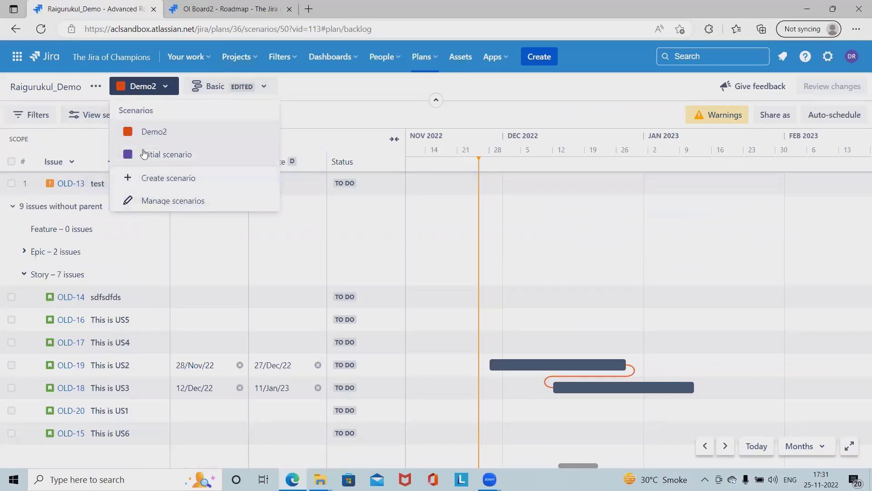
# Step: Switch the plan back to Initial scenario and toggle full screen on and off
pyautogui.click(199, 163)
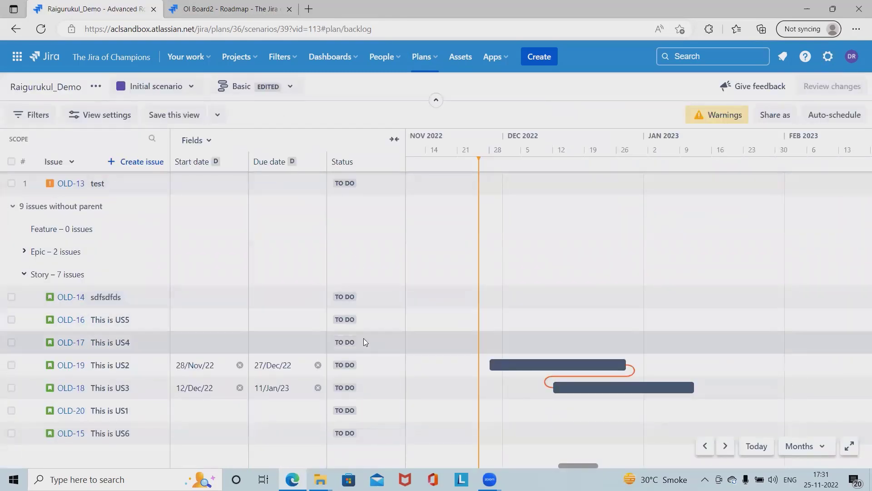
pyautogui.click(849, 446)
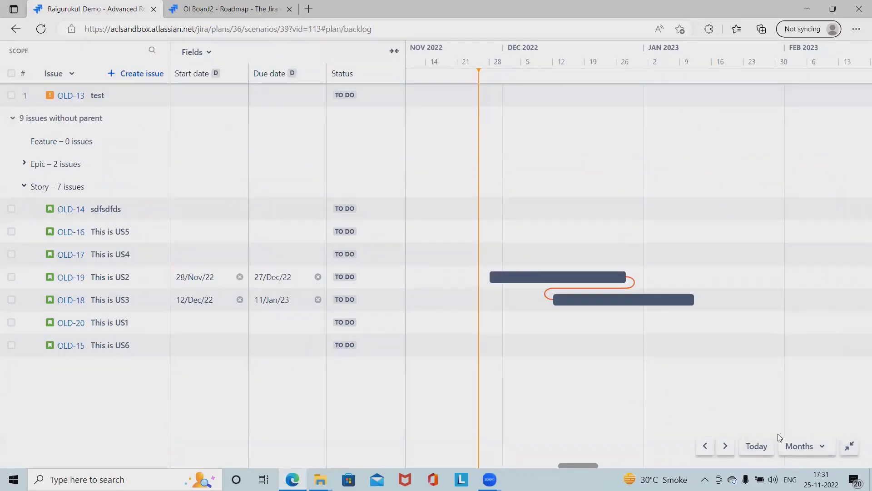
pyautogui.click(849, 446)
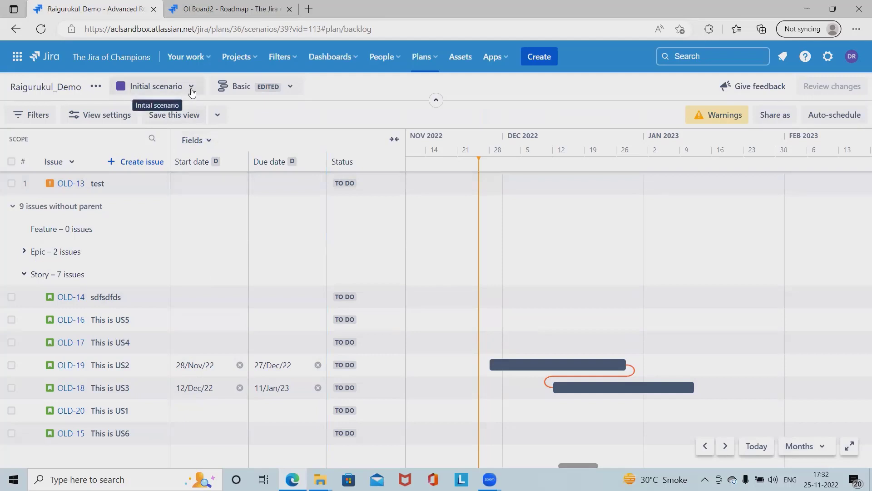
# Step: Disable scenarios for the Raigurukul_Demo plan through Manage scenarios, keeping Initial scenario's data
pyautogui.click(191, 90)
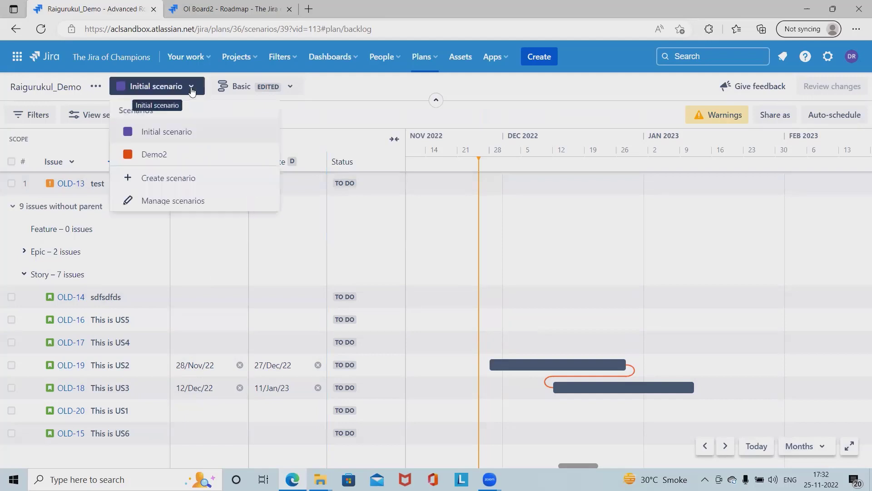
pyautogui.click(159, 203)
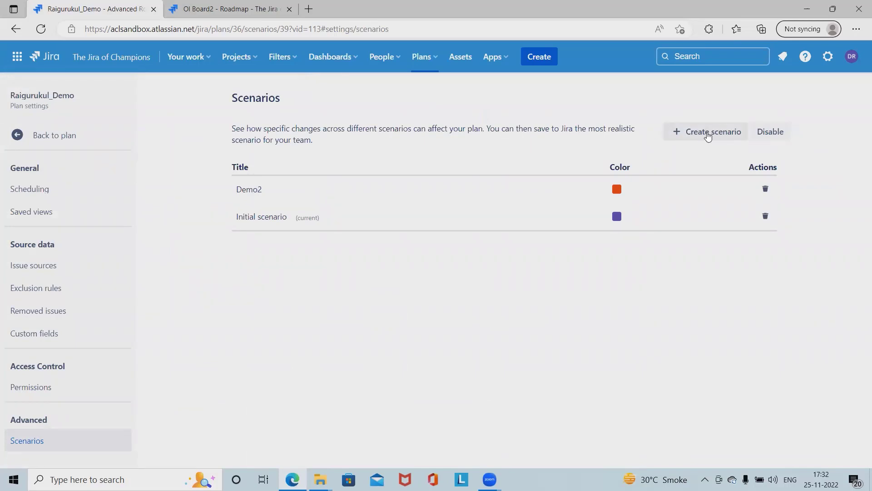
pyautogui.click(770, 132)
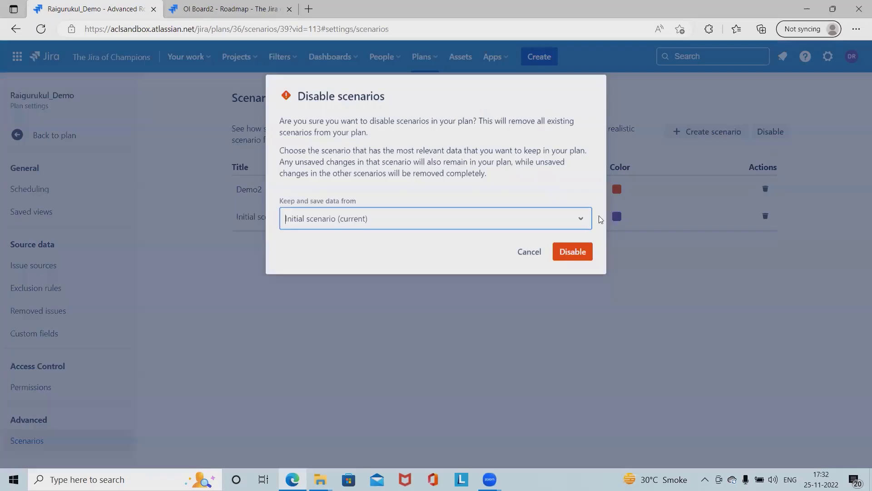
pyautogui.click(573, 251)
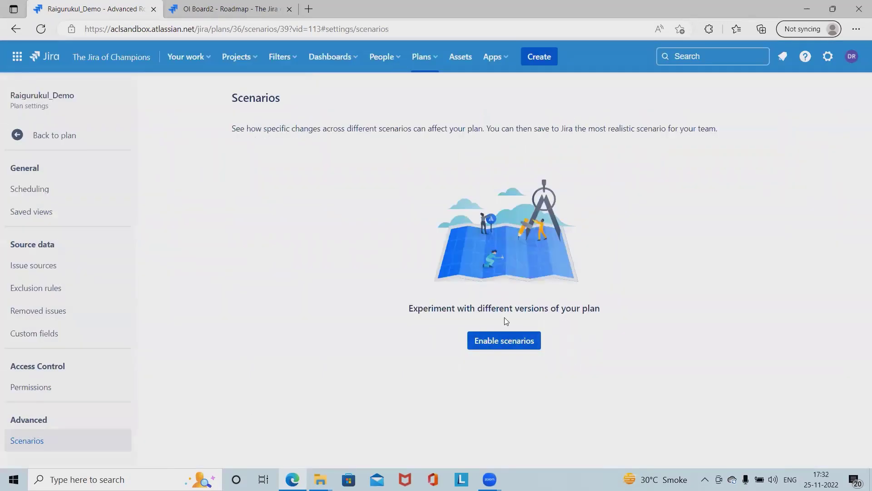